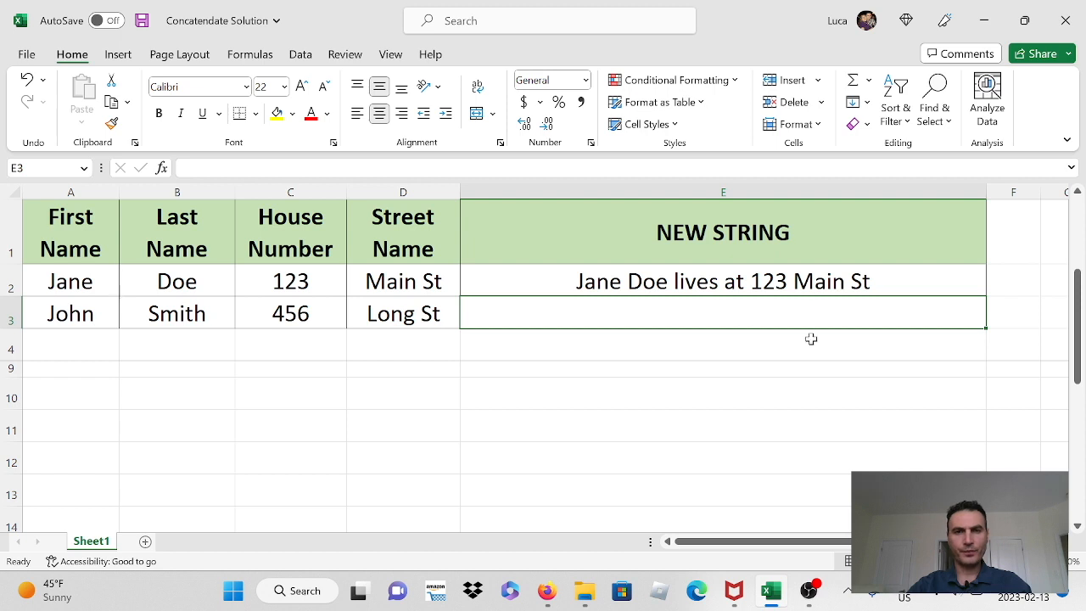
# Step: Start a CONCATENATE formula in cell E3 with the first-name cell A3 as its first argument
pyautogui.doubleClick(632, 315)
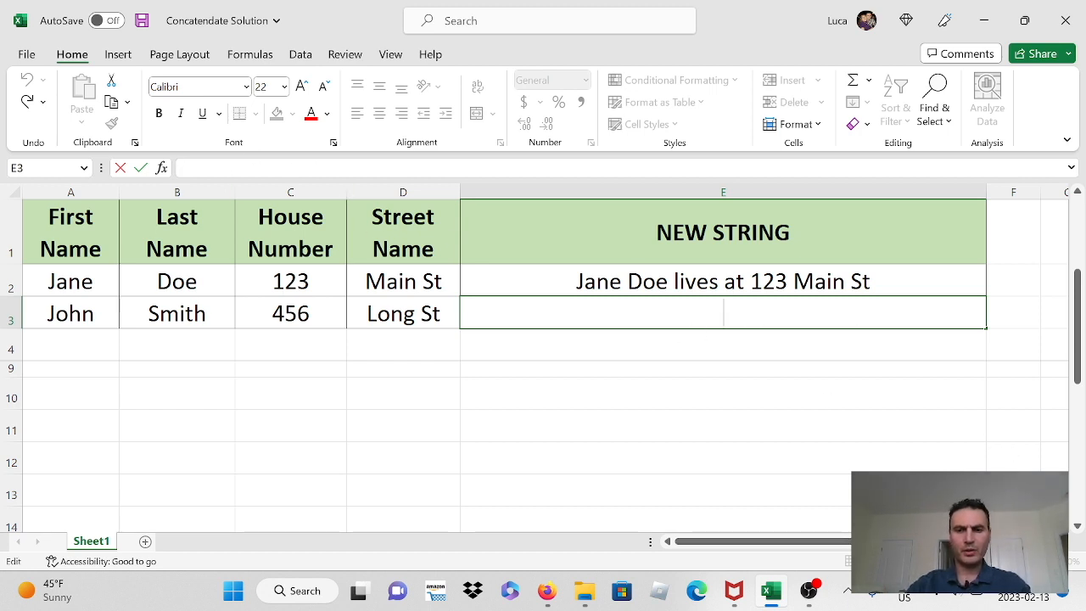
pyautogui.write('=c')
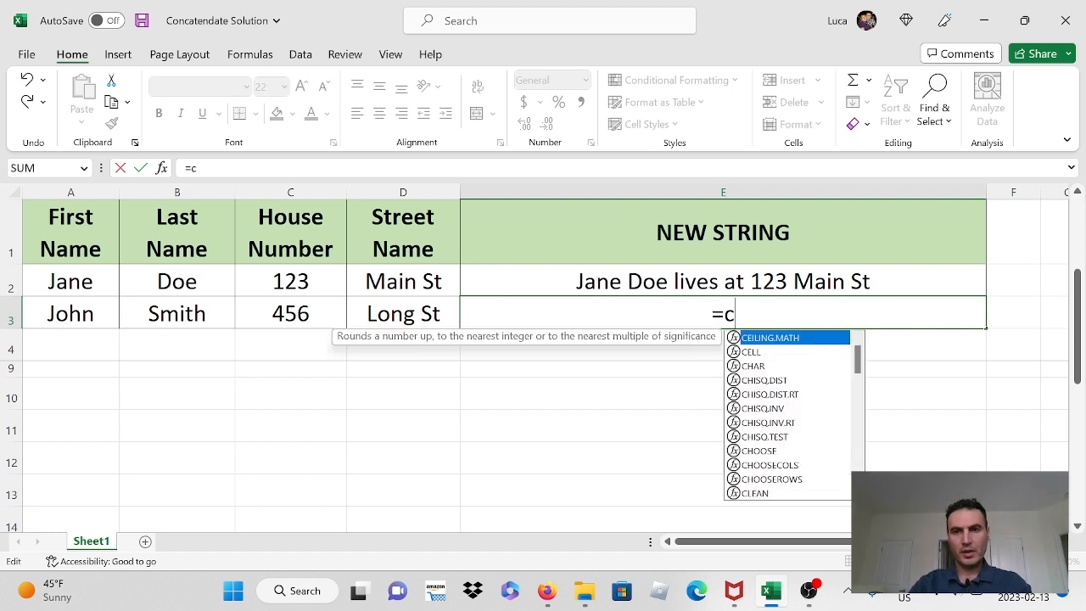
pyautogui.write('onca')
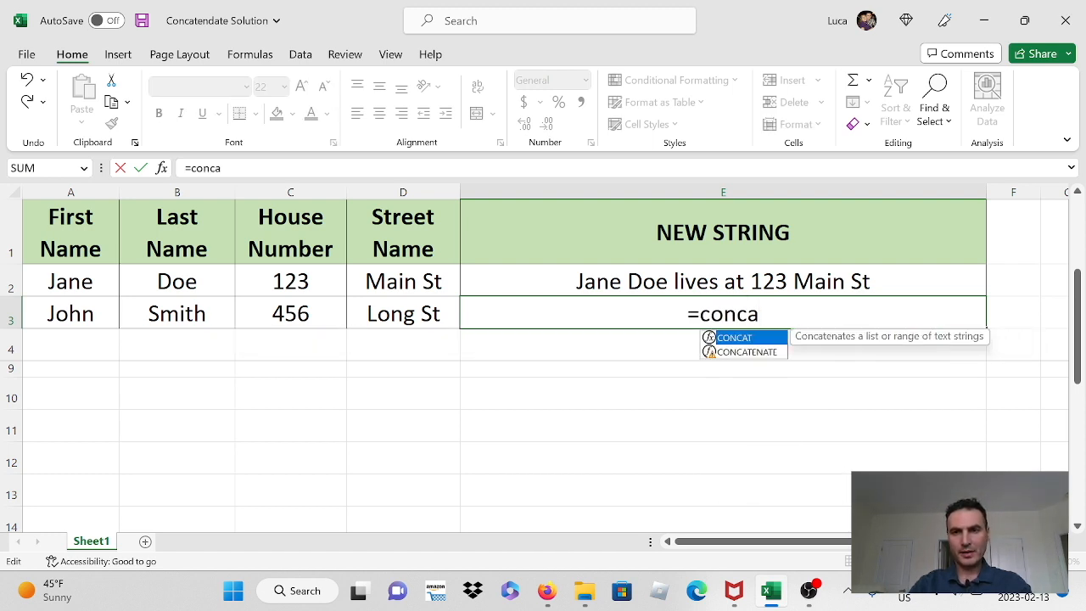
pyautogui.write('tenate')
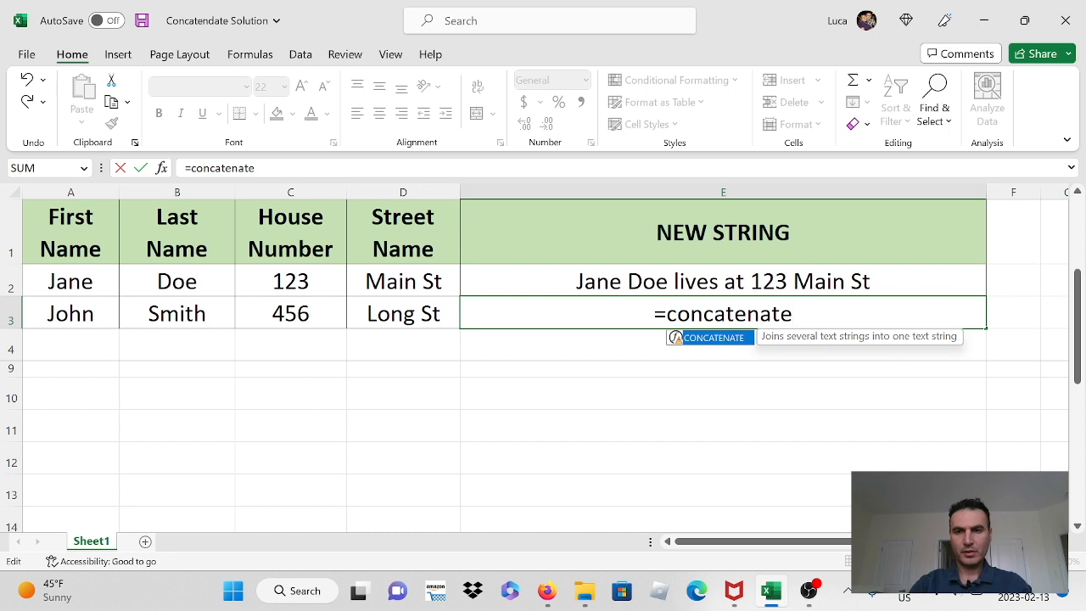
pyautogui.write('(')
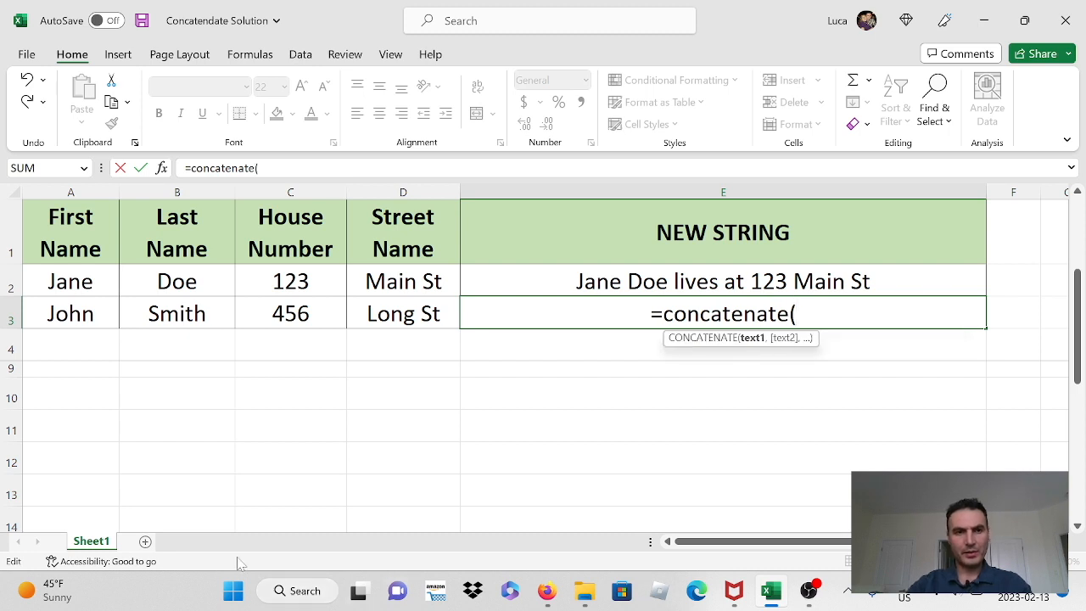
pyautogui.click(70, 318)
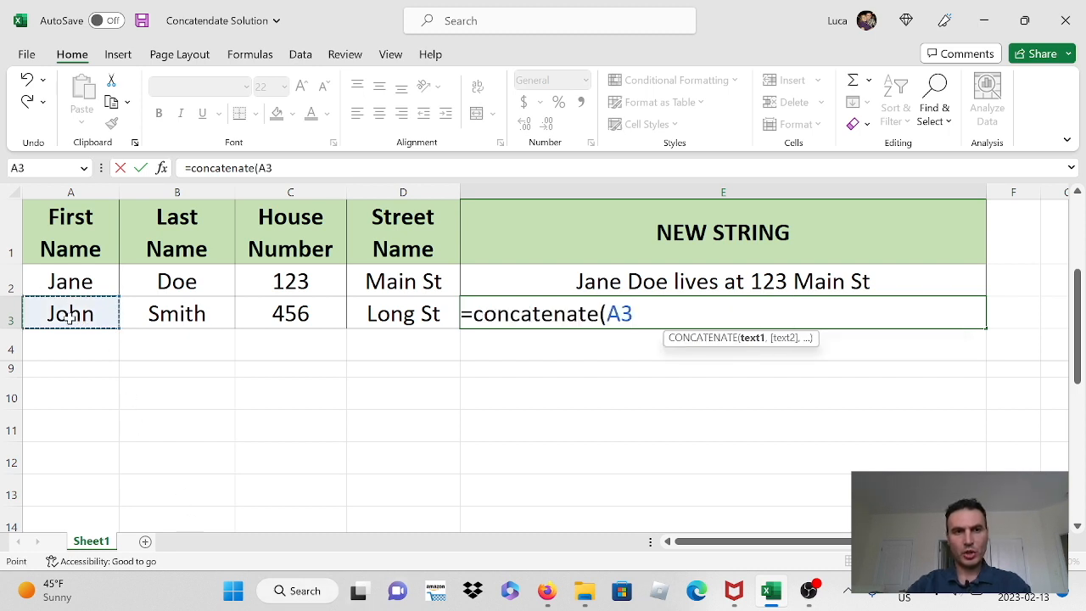
# Step: Add a quoted space " " and the last-name cell B3 as the next arguments of the E3 formula
pyautogui.write(',')
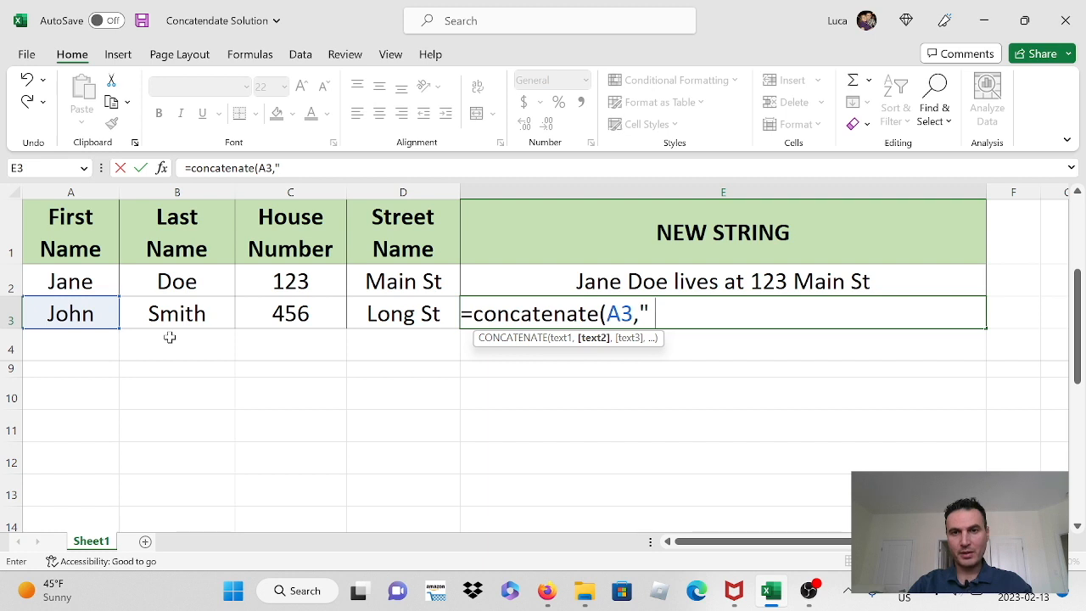
pyautogui.write('"')
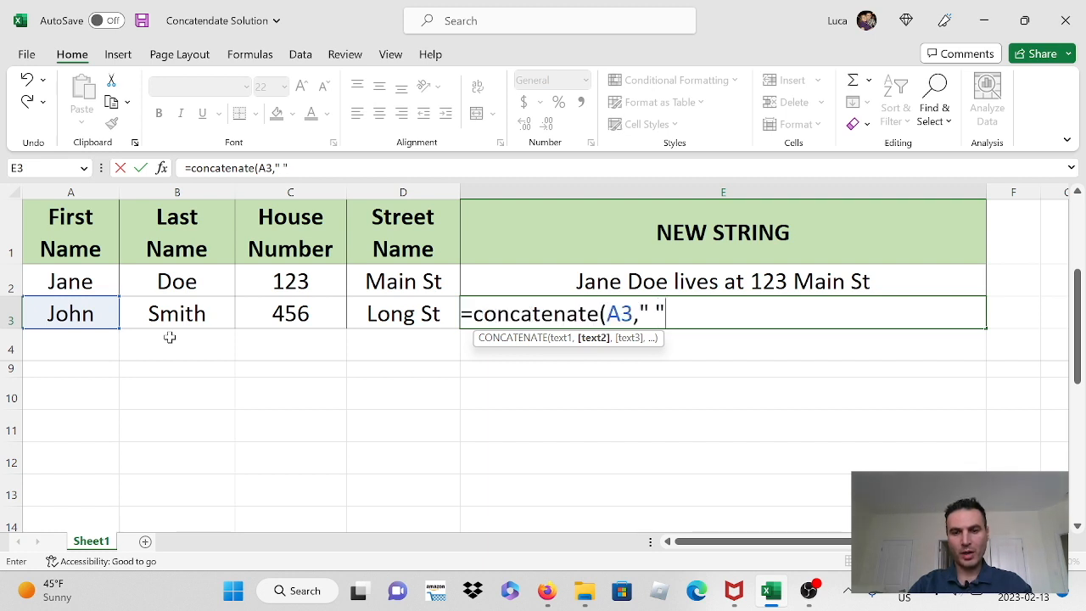
pyautogui.write(',')
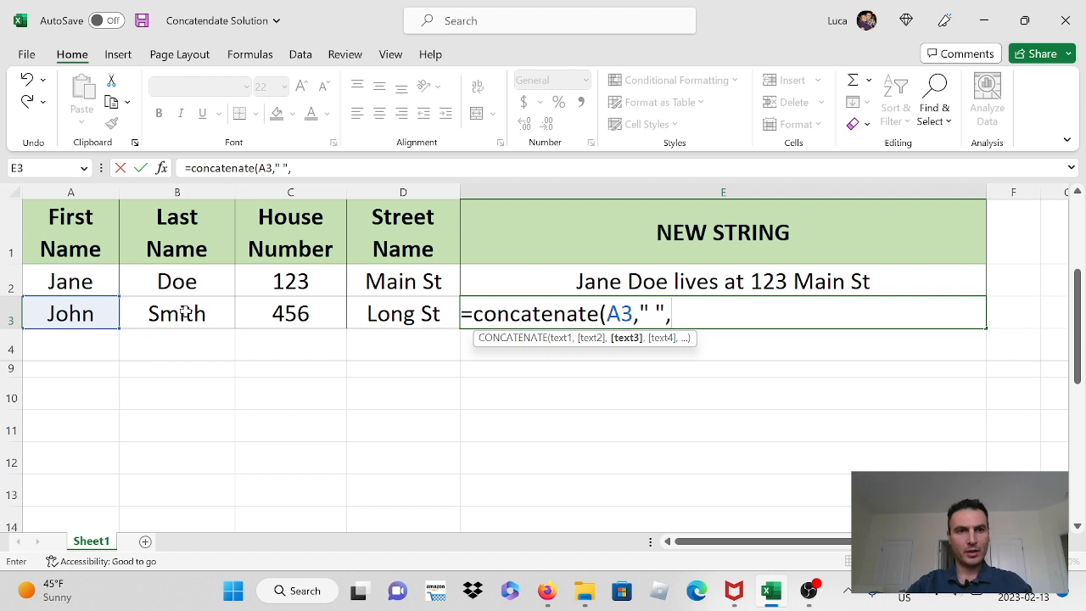
pyautogui.click(181, 315)
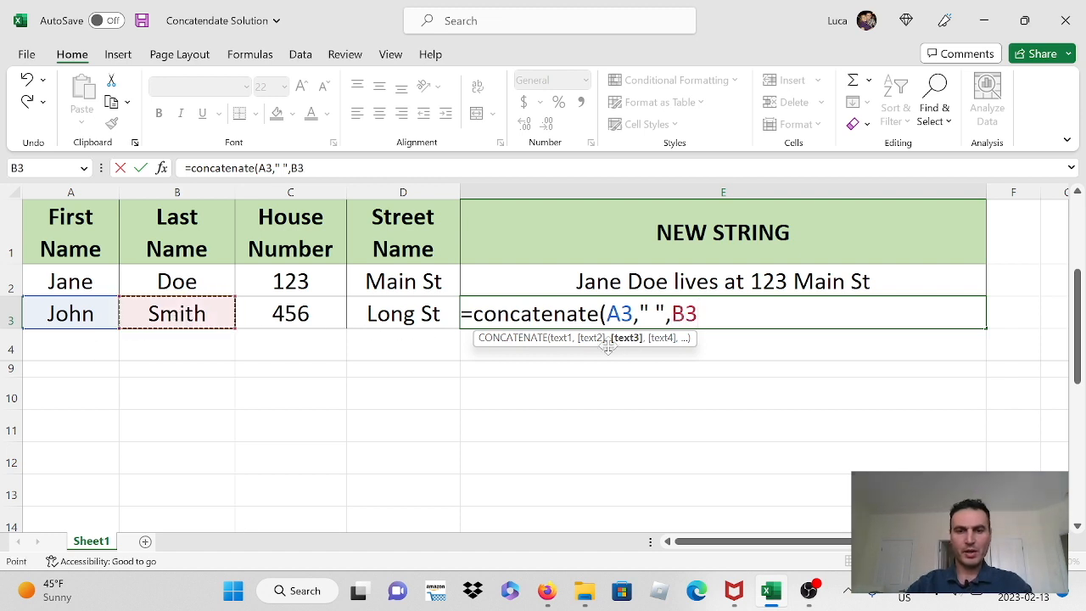
# Step: Continue the E3 formula with the text " lives at " and the house-number cell C3
pyautogui.write(',')
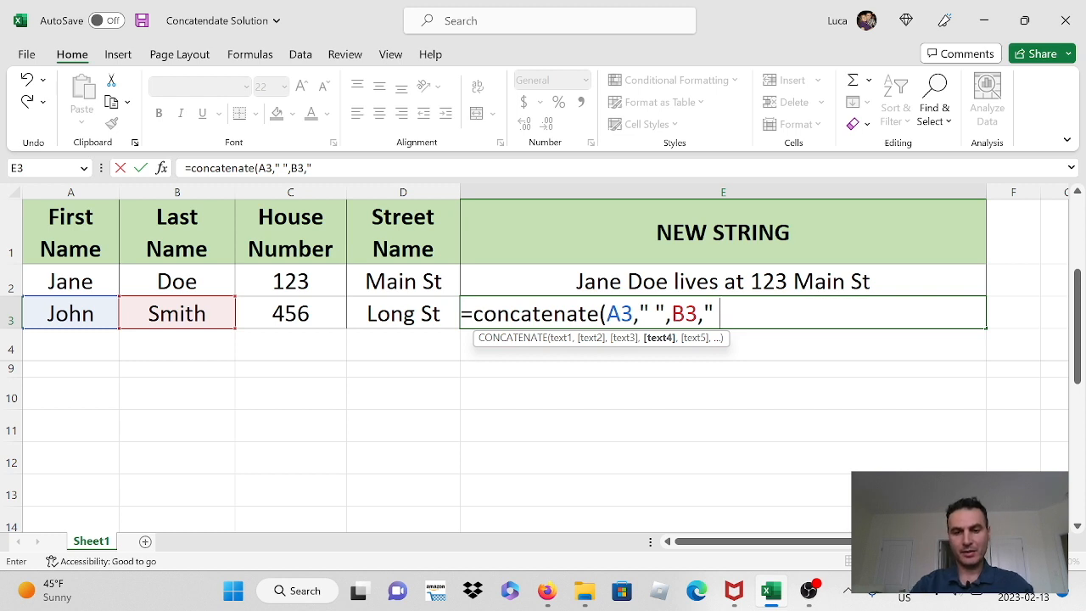
pyautogui.write('lives at')
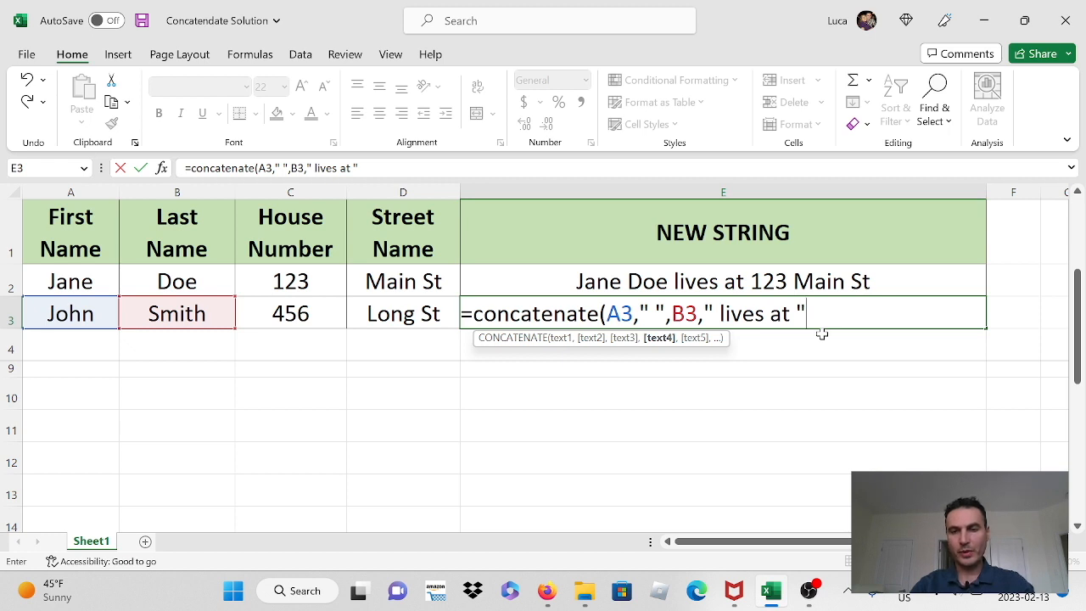
pyautogui.write(',')
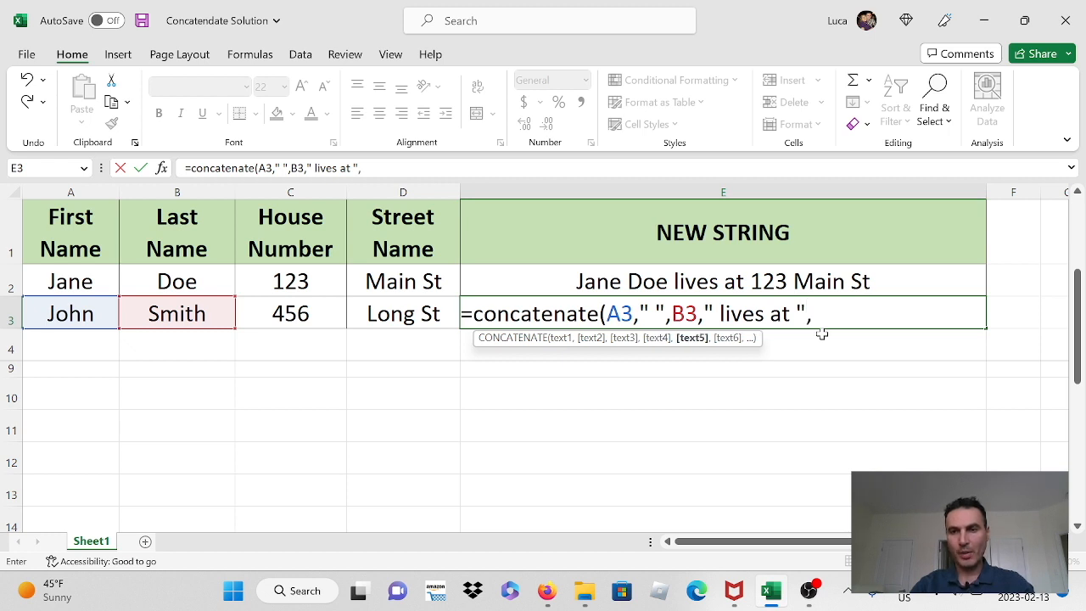
pyautogui.click(290, 313)
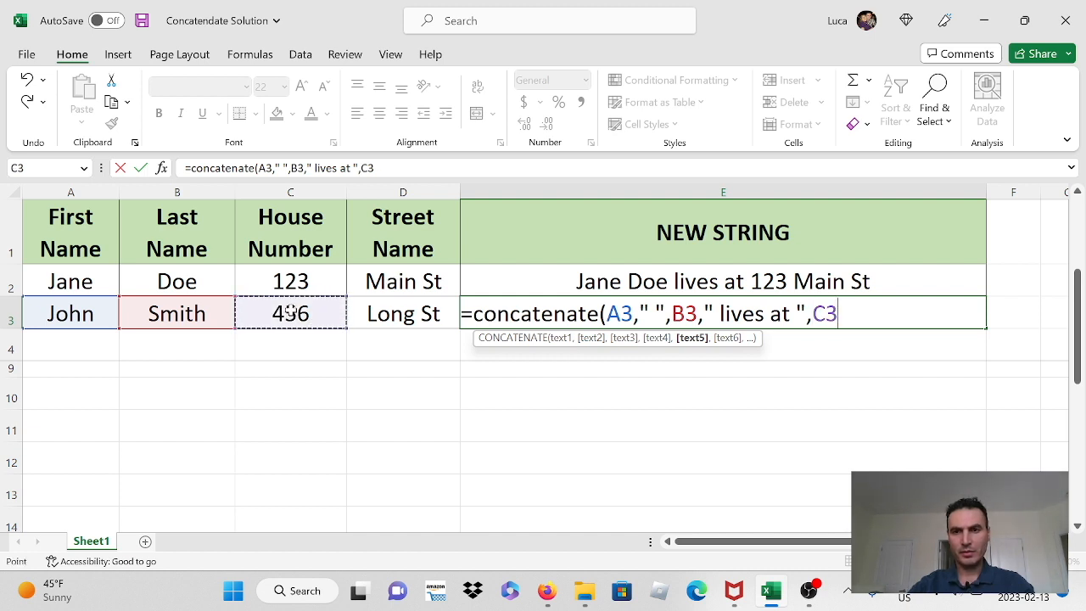
# Step: Finish the E3 formula with a quoted space " " and the street-name cell D3, and enter it
pyautogui.write(',')
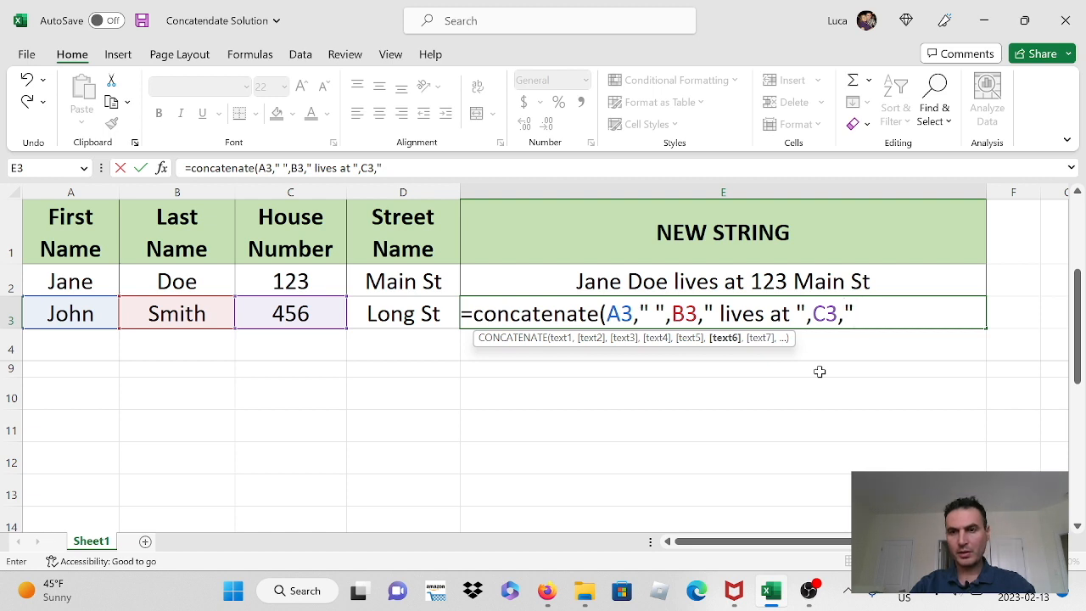
pyautogui.write('"')
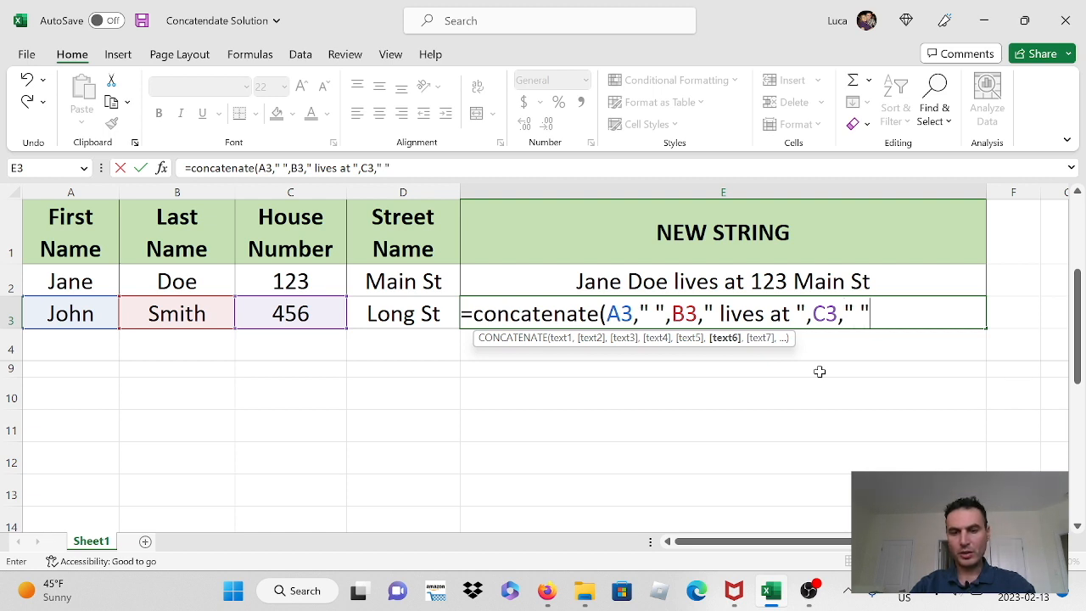
pyautogui.write(',')
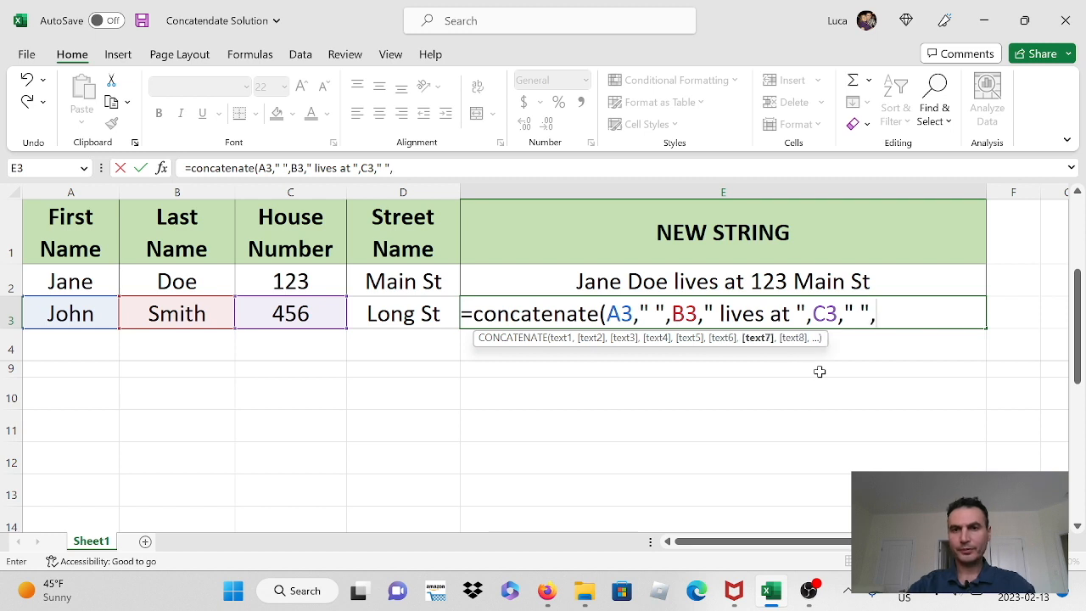
pyautogui.click(383, 314)
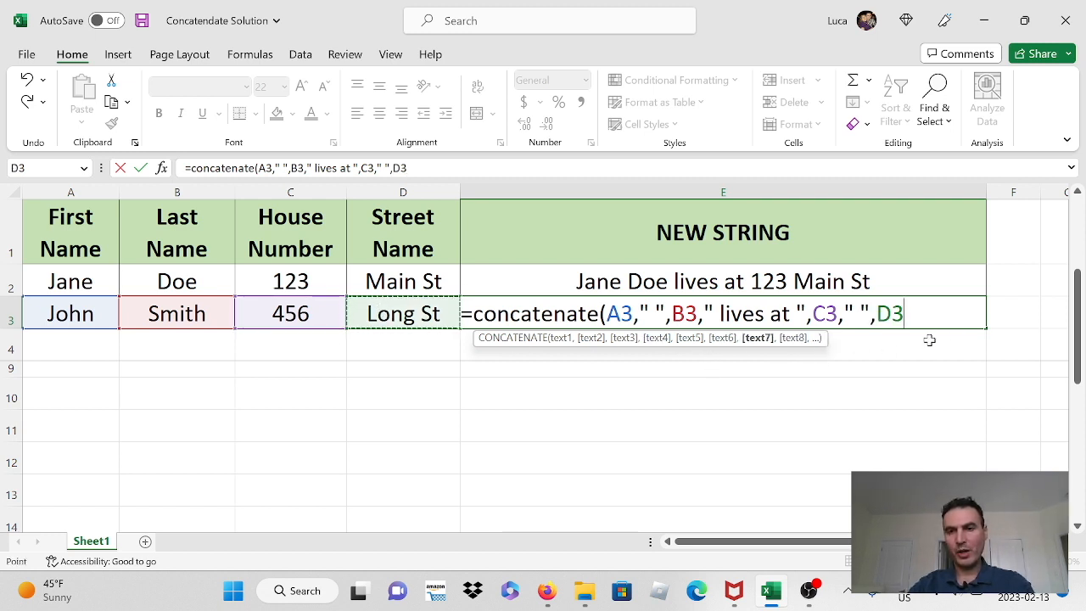
pyautogui.write(')')
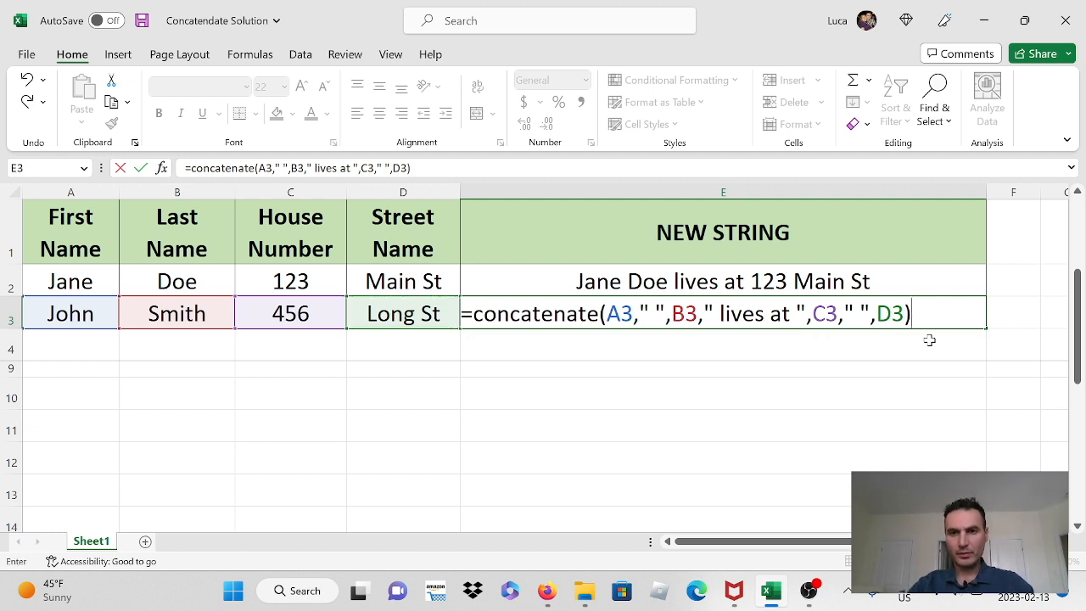
pyautogui.press('Return')
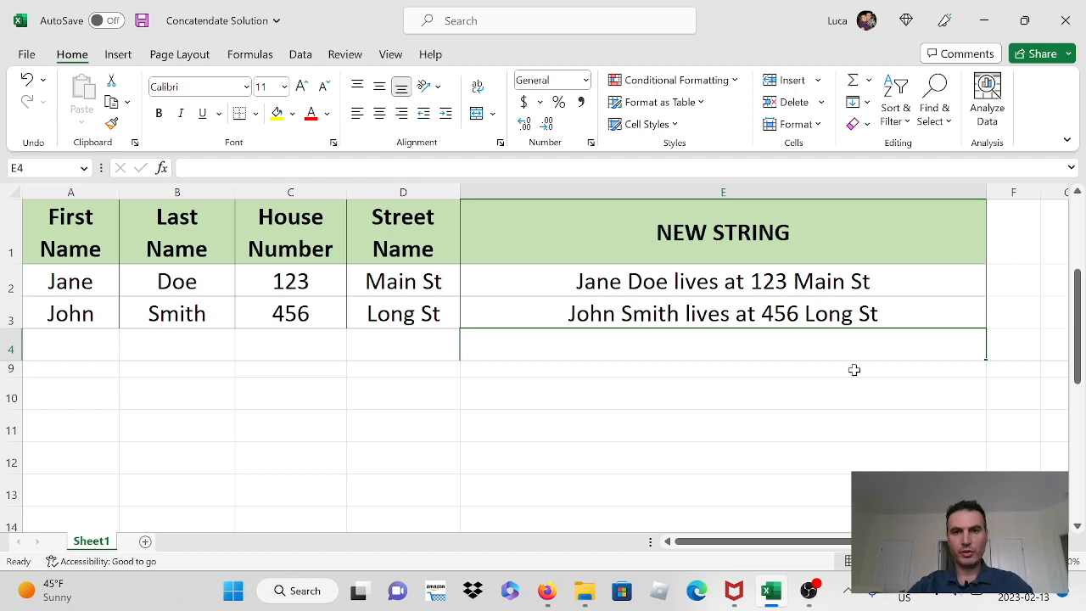
# Step: Examine the finished formula in E3 and the COMMON PROBLEMS heading in A5
pyautogui.click(899, 312)
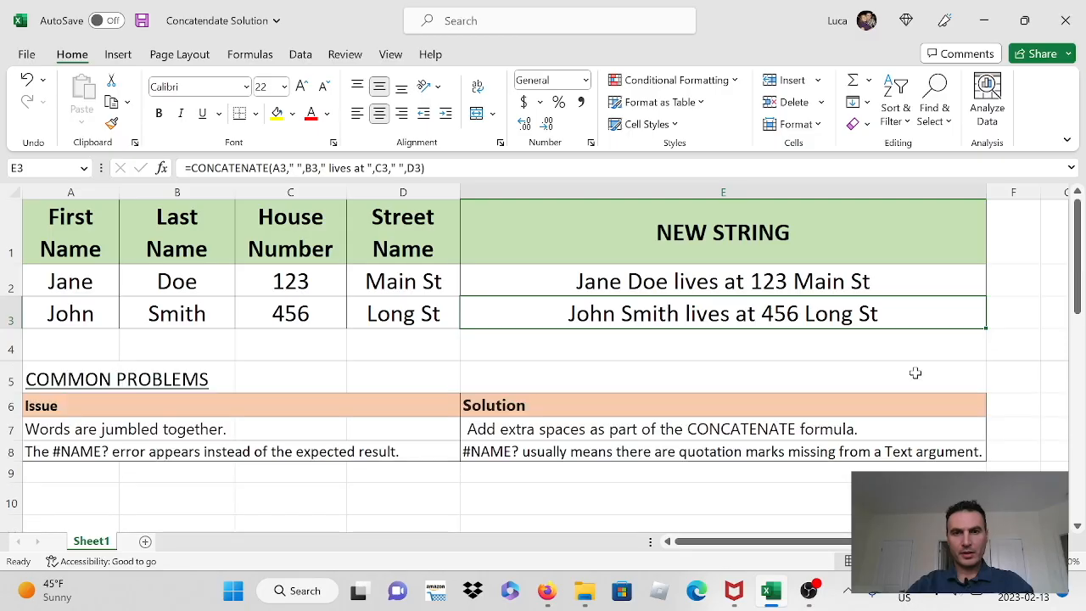
pyautogui.click(137, 376)
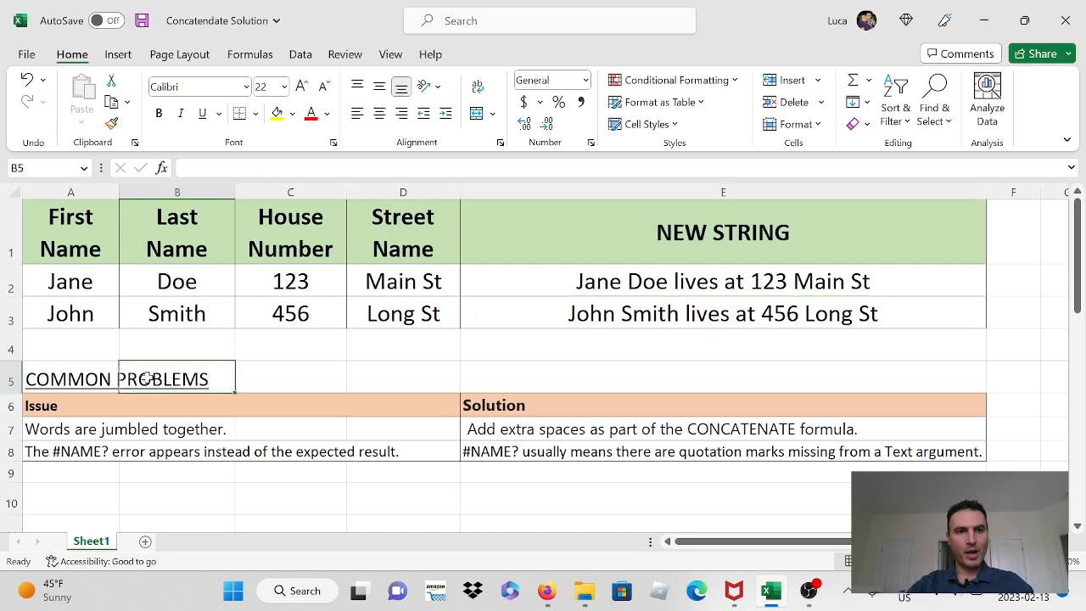
pyautogui.click(53, 381)
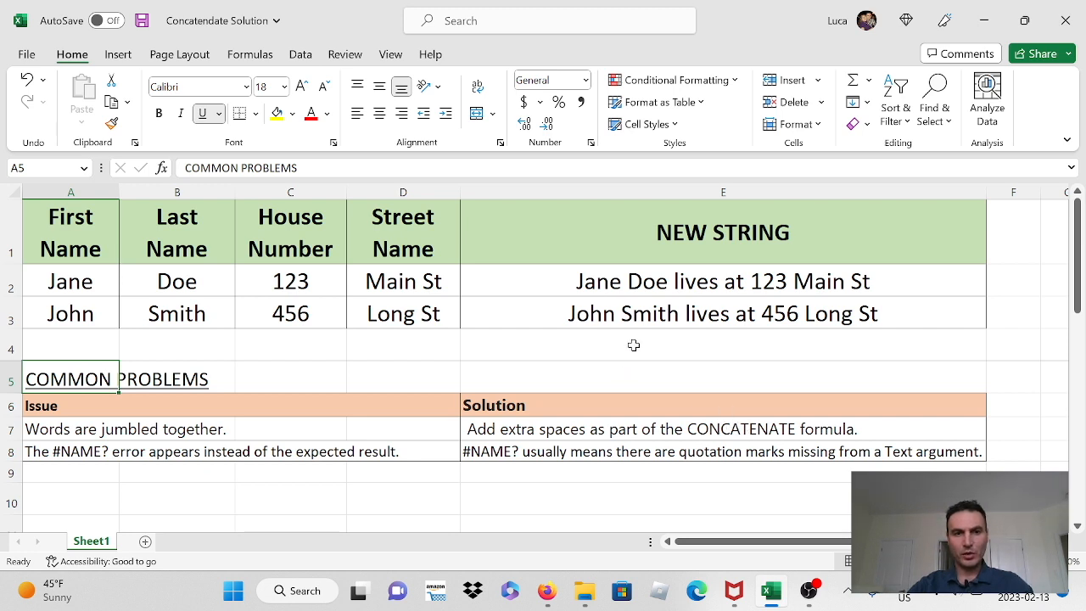
# Step: Remove the quoted space argument between A3 and B3 from the CONCATENATE formula in E3
pyautogui.click(619, 313)
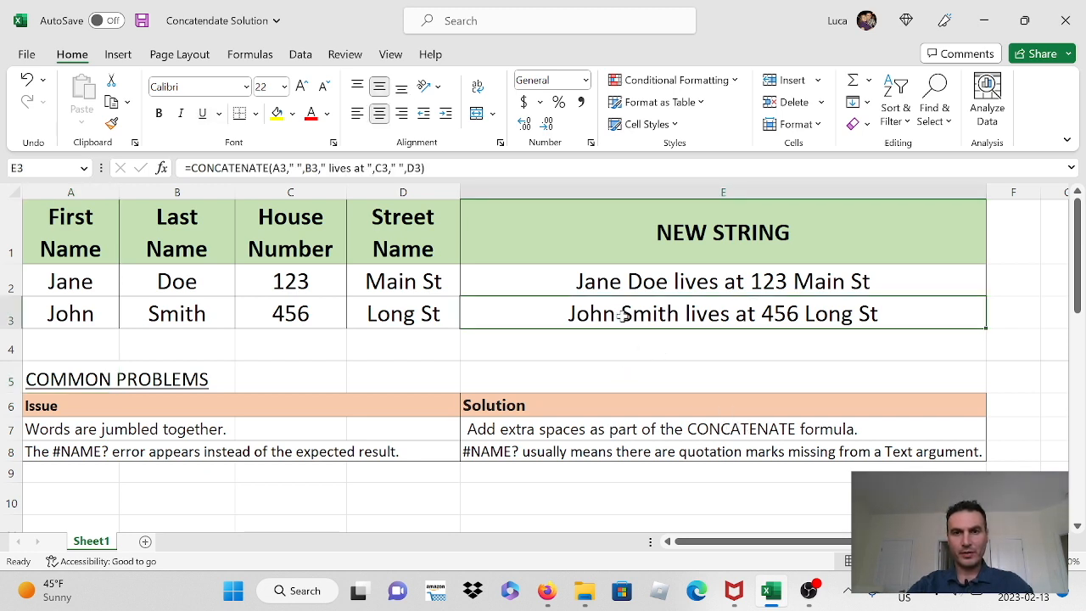
pyautogui.click(293, 168)
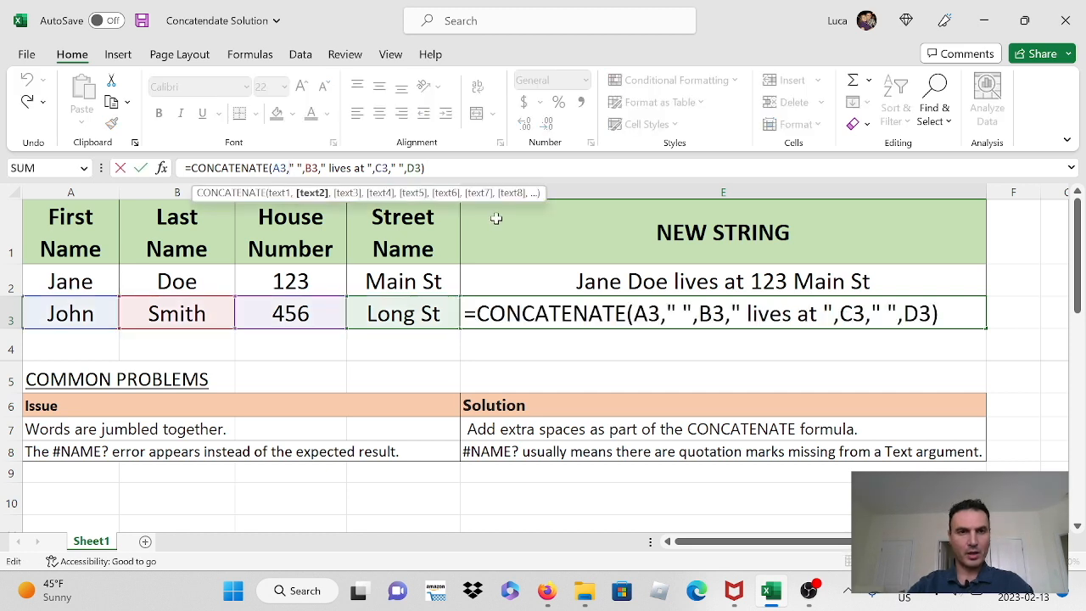
pyautogui.press('Delete')
pyautogui.press('Delete')
pyautogui.press('Delete')
pyautogui.press('Delete')
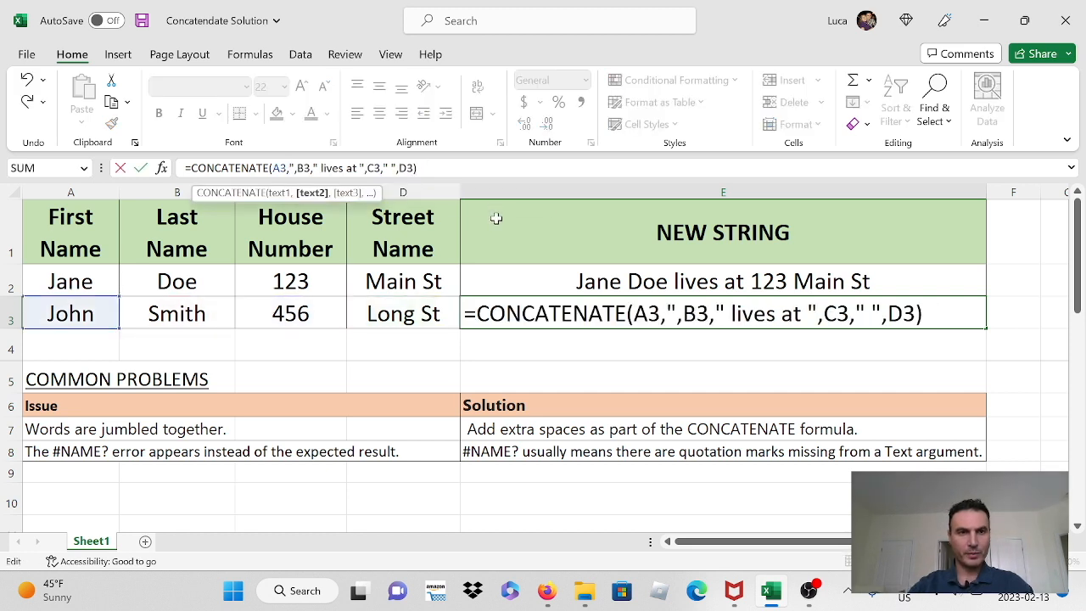
pyautogui.press('Return')
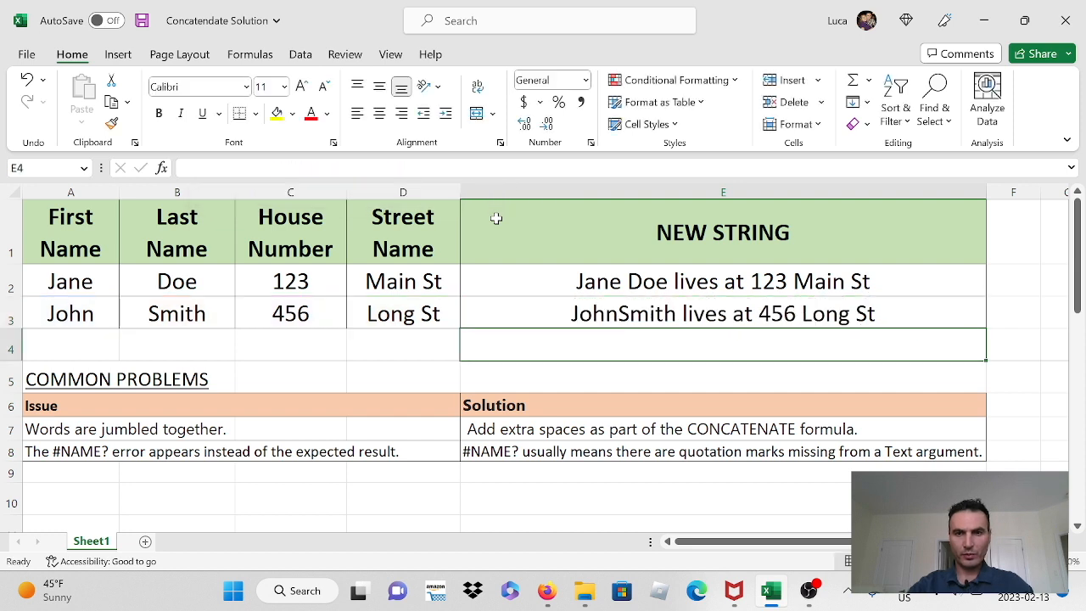
# Step: Reinsert the quoted space argument " " between A3 and B3 in the E3 formula
pyautogui.click(621, 312)
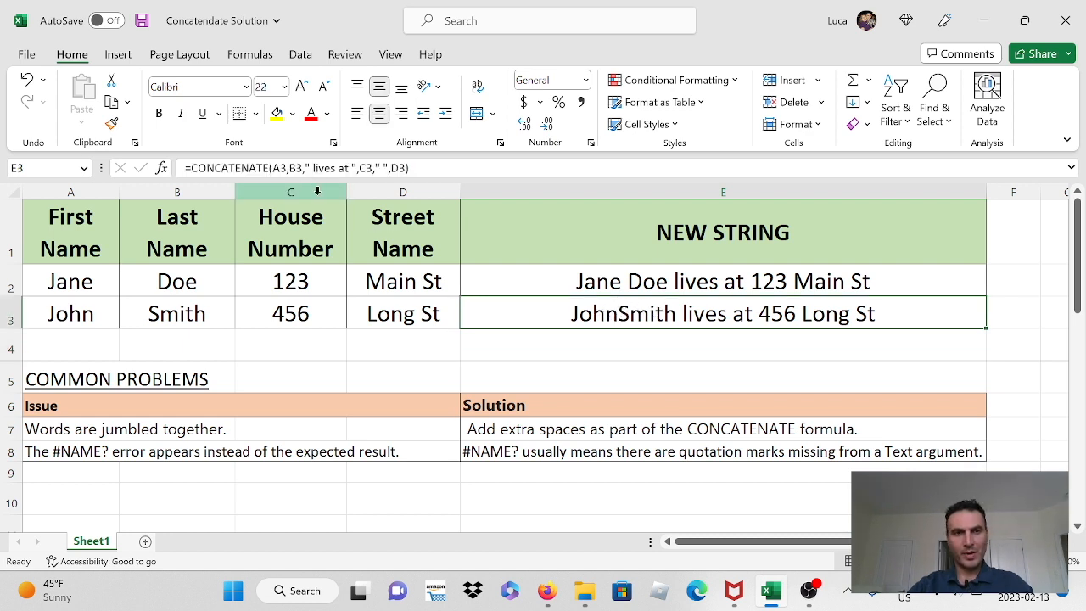
pyautogui.click(290, 168)
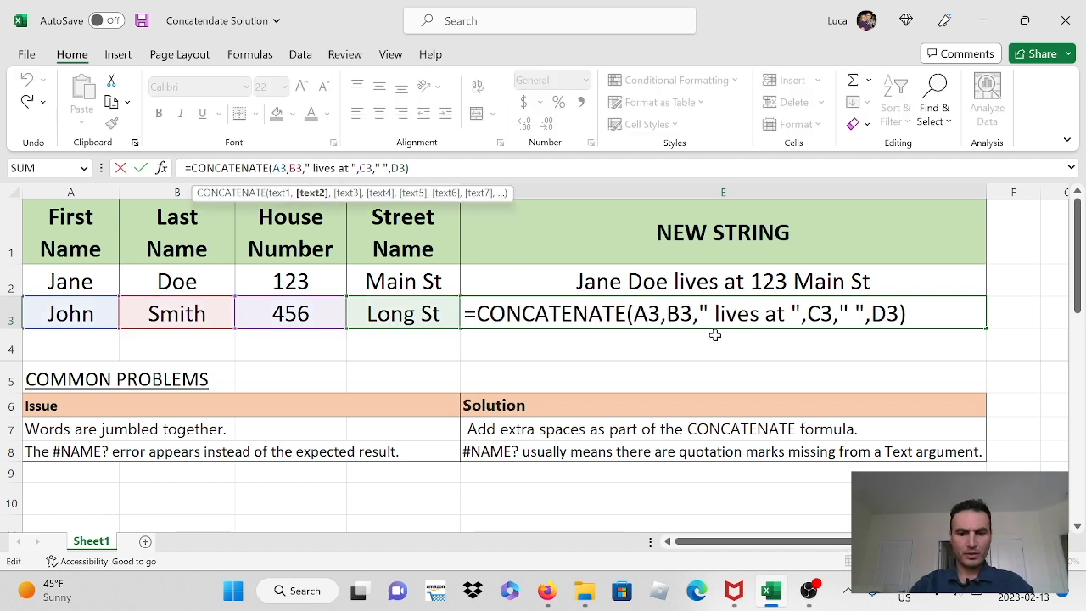
pyautogui.write('" "')
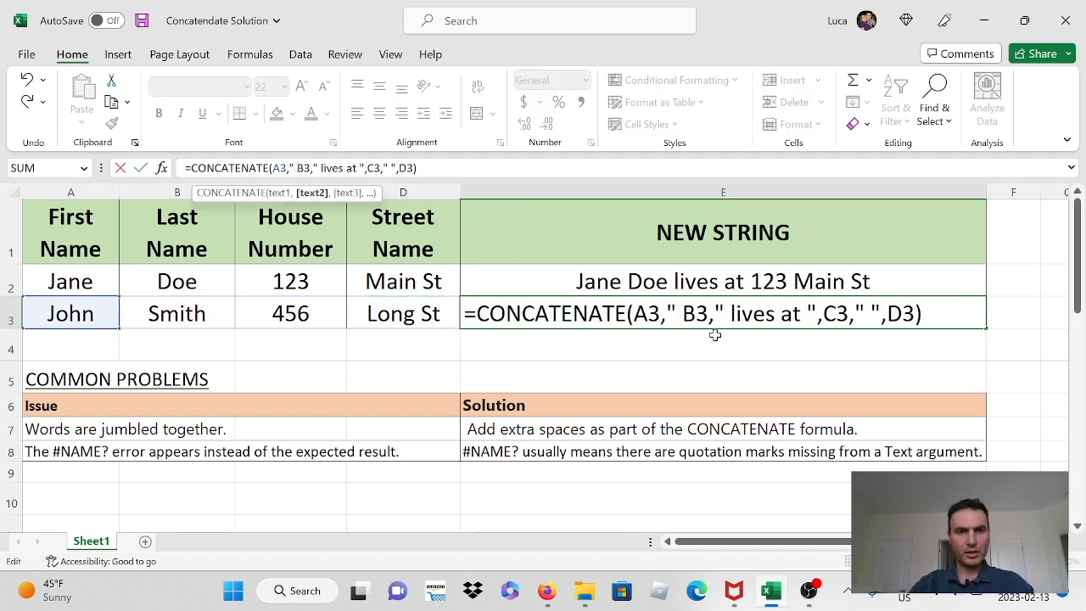
pyautogui.write(',')
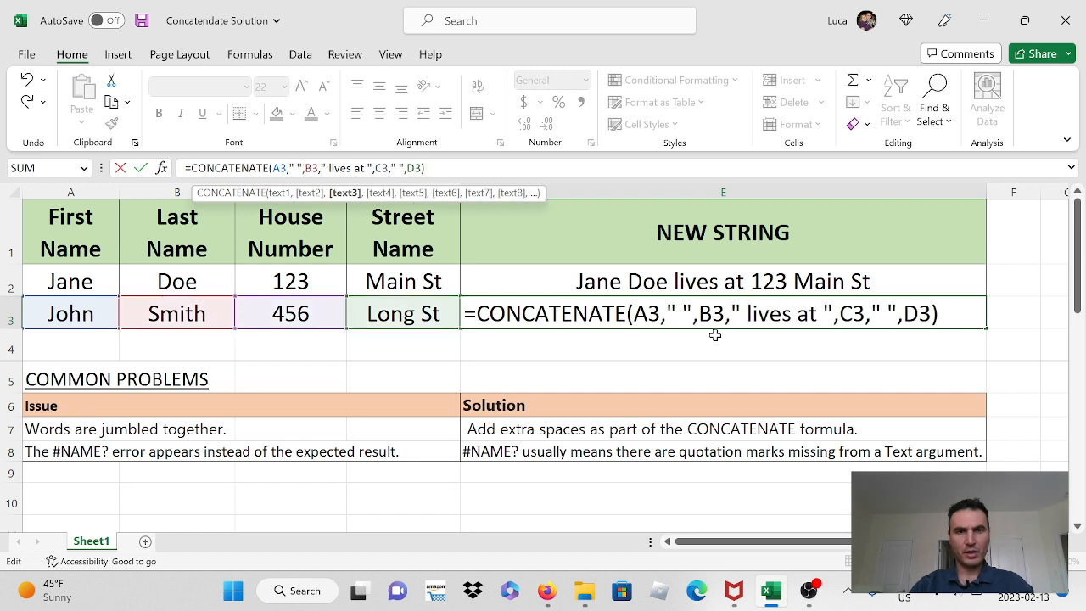
pyautogui.press('Return')
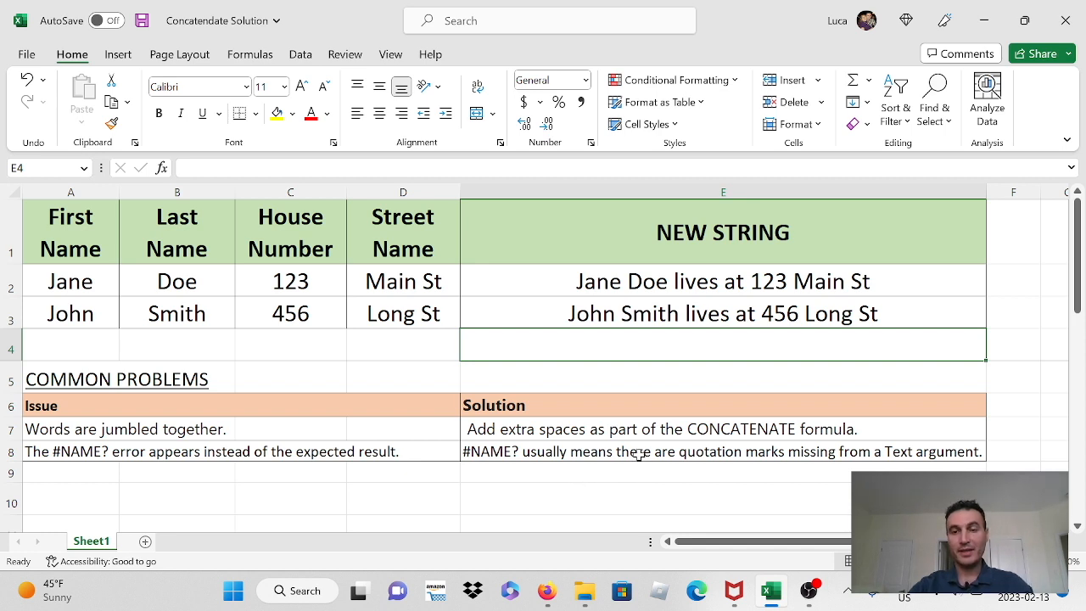
# Step: Remove the quotation marks and the surrounding spaces from the " lives at " text argument in the E3 CONCATENATE formula
pyautogui.click(728, 316)
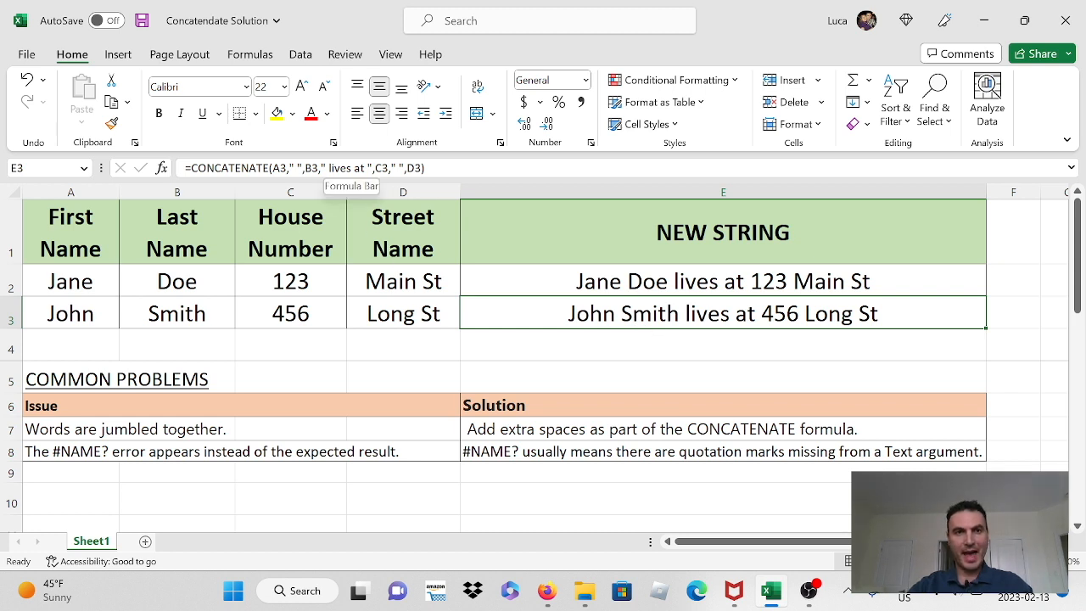
pyautogui.click(323, 168)
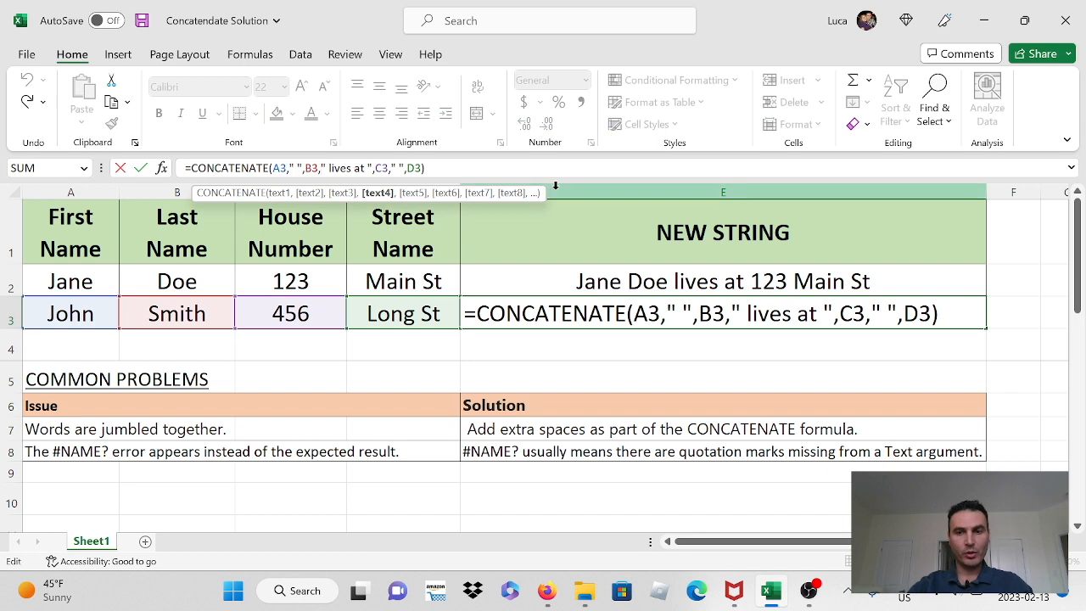
pyautogui.press('BackSpace')
pyautogui.press('Delete')
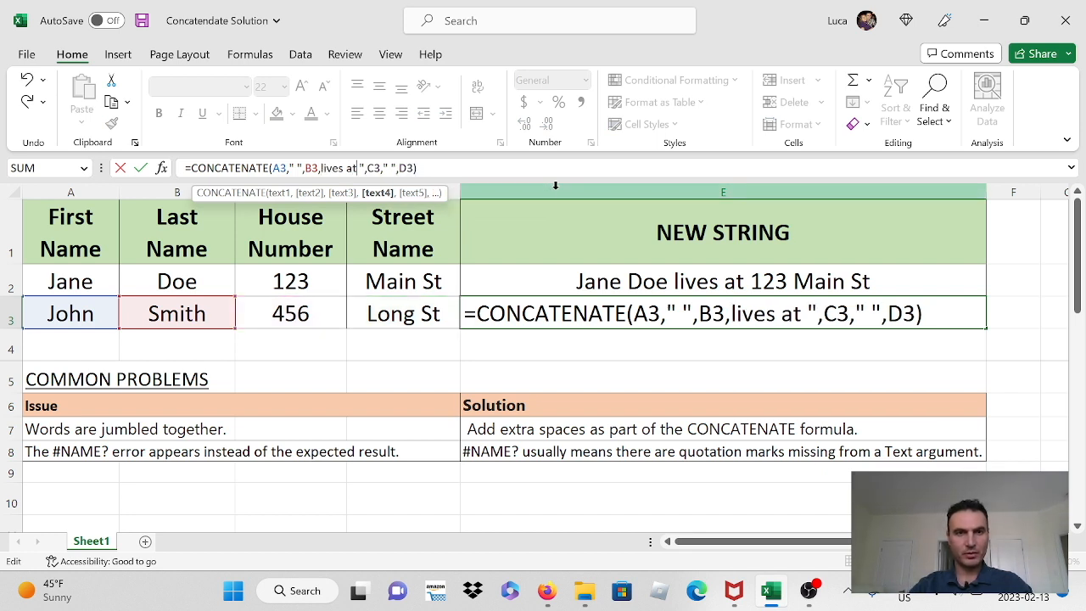
pyautogui.press('Delete')
pyautogui.press('Delete')
pyautogui.press('Return')
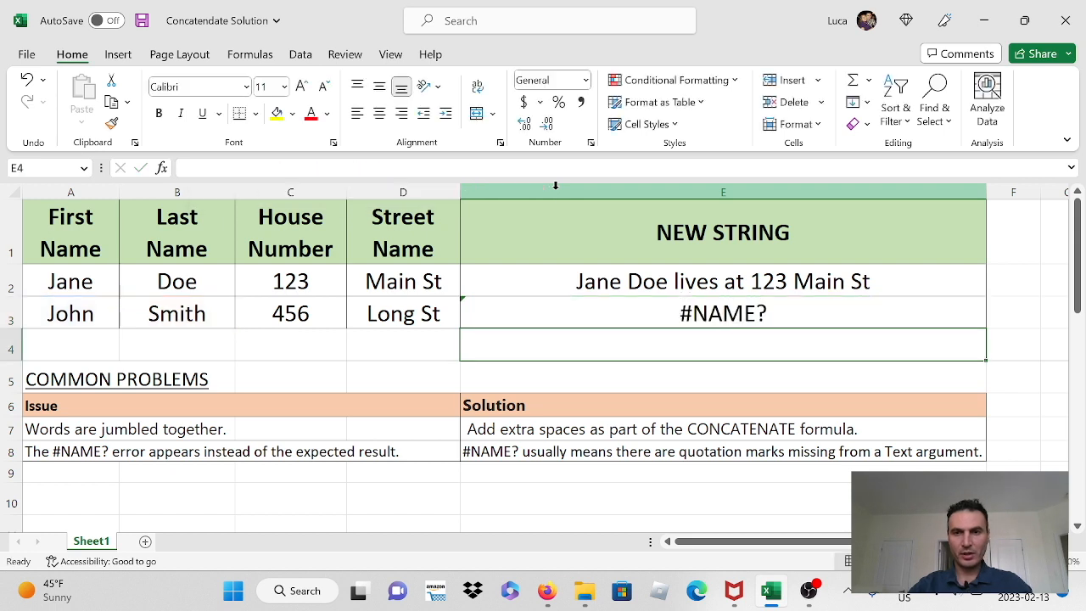
# Step: Restore the quotation marks and the leading and trailing spaces around lives at in the E3 formula, and reselect the cell
pyautogui.click(757, 315)
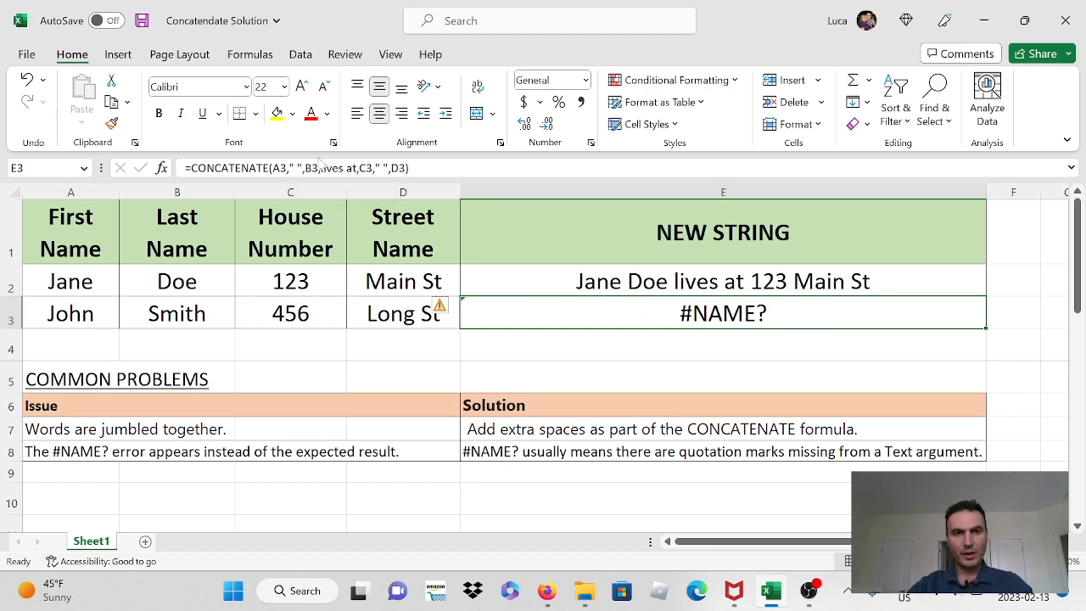
pyautogui.click(343, 174)
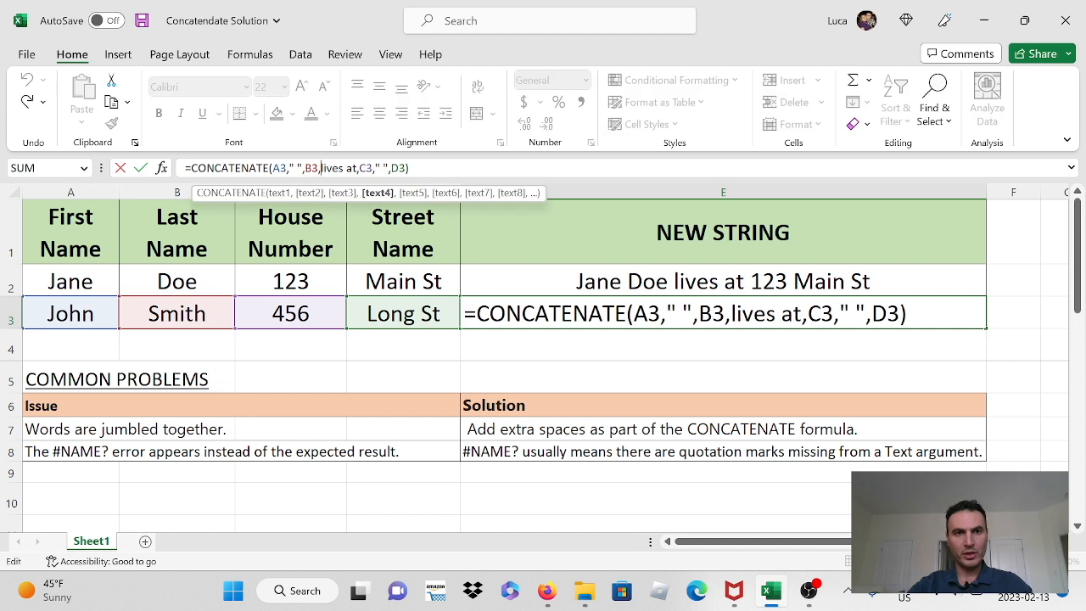
pyautogui.write('" ')
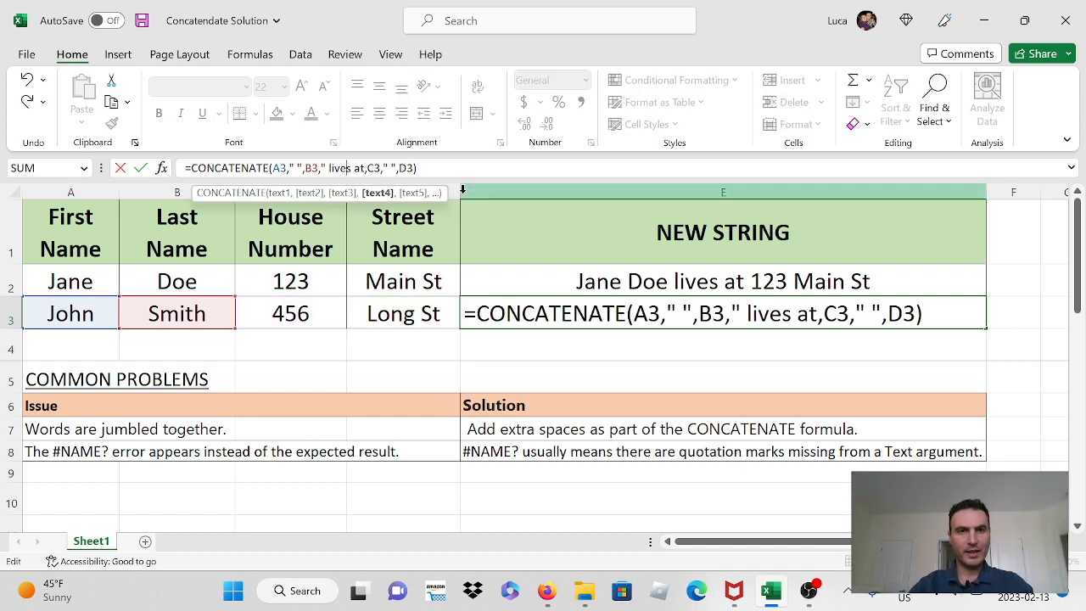
pyautogui.write(' "')
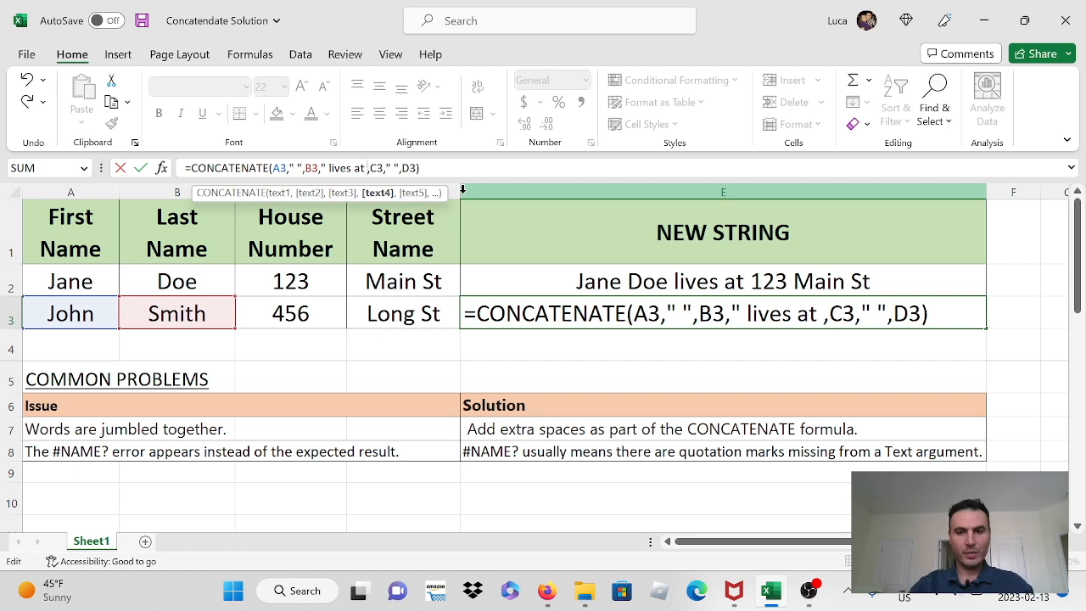
pyautogui.press('Return')
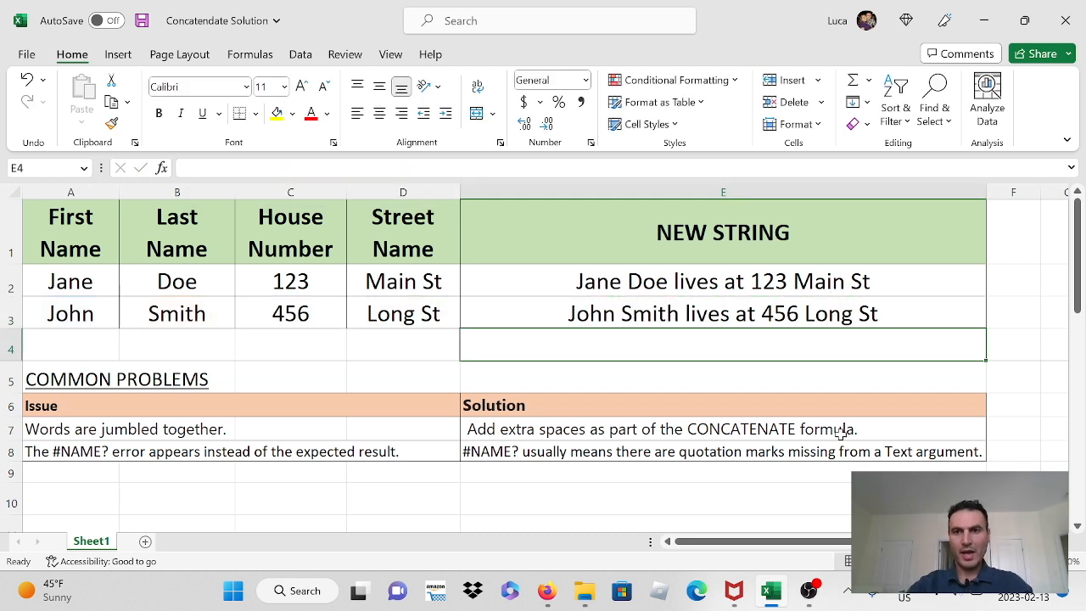
pyautogui.click(942, 307)
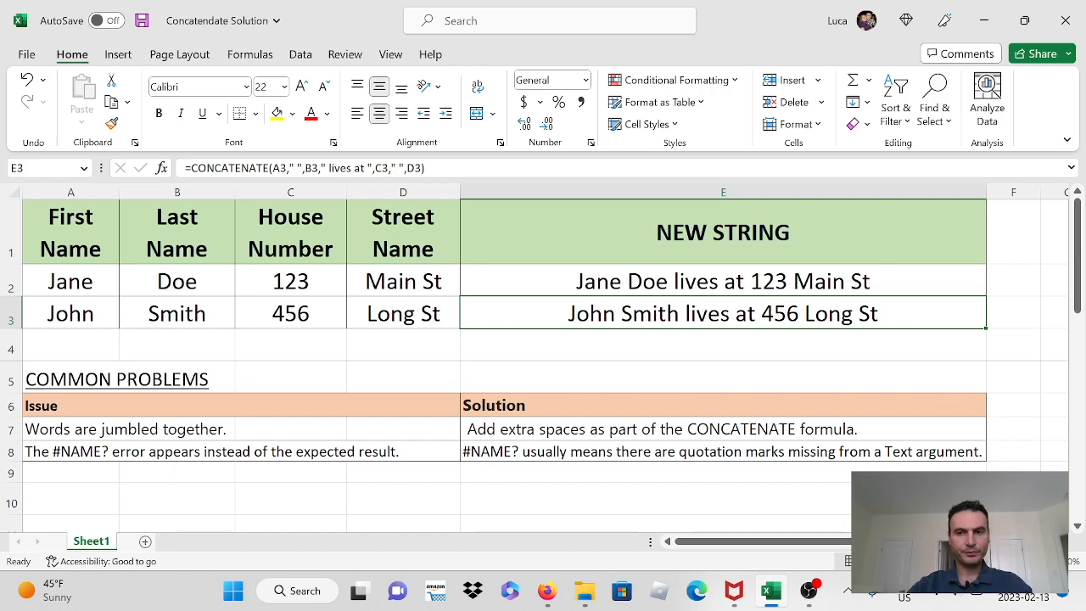